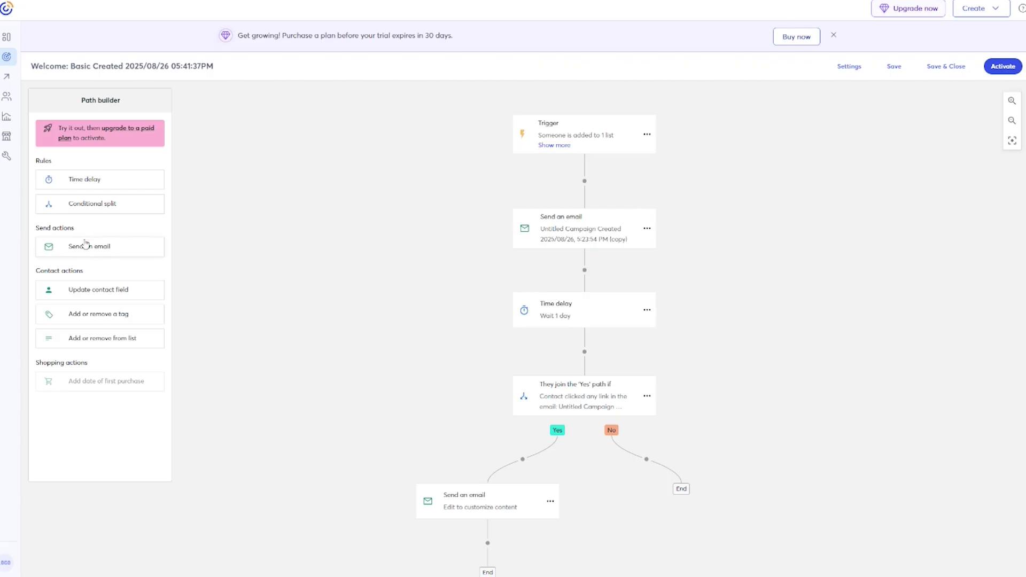
Add a Send an email action to the No path of the welcome automation
drag(85, 246, 647, 472)
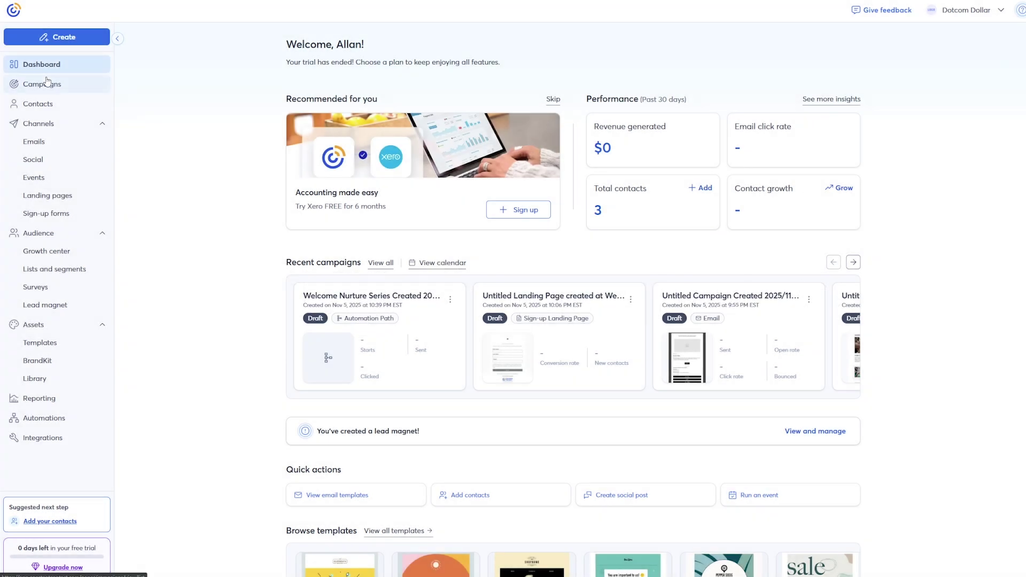
Look over the account's campaigns and automations areas and open the help resources
click(54, 87)
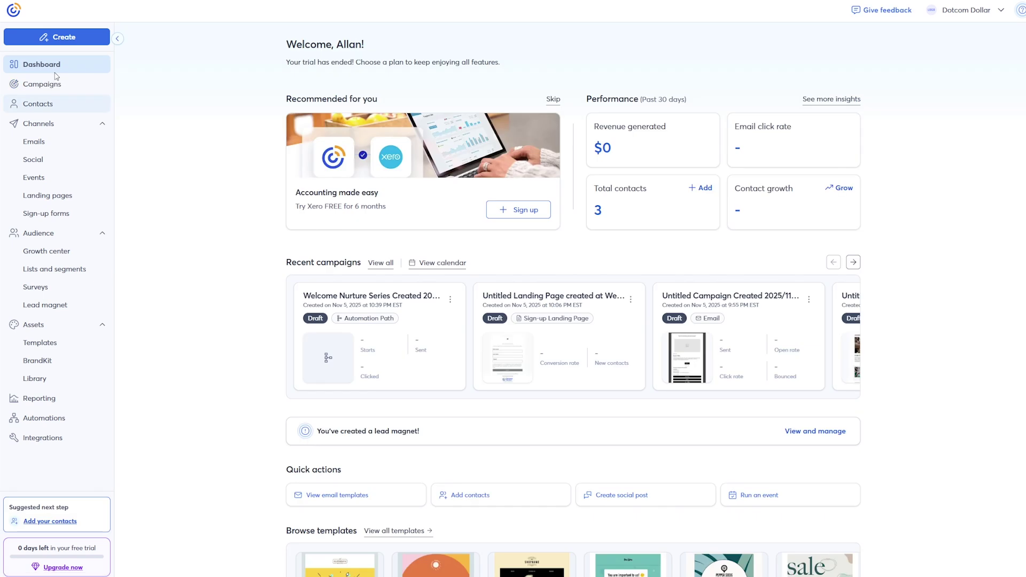
click(53, 83)
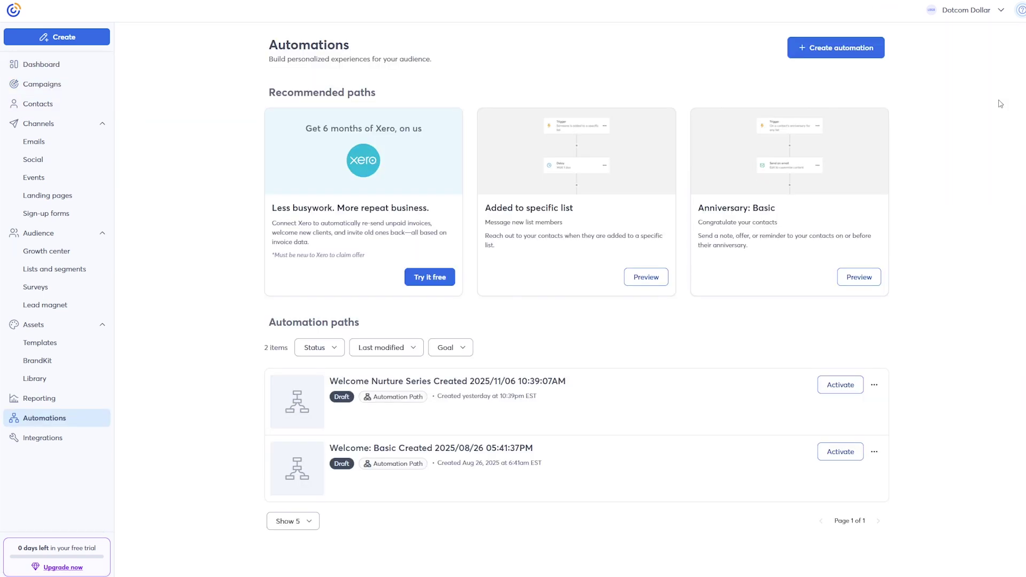
click(1020, 10)
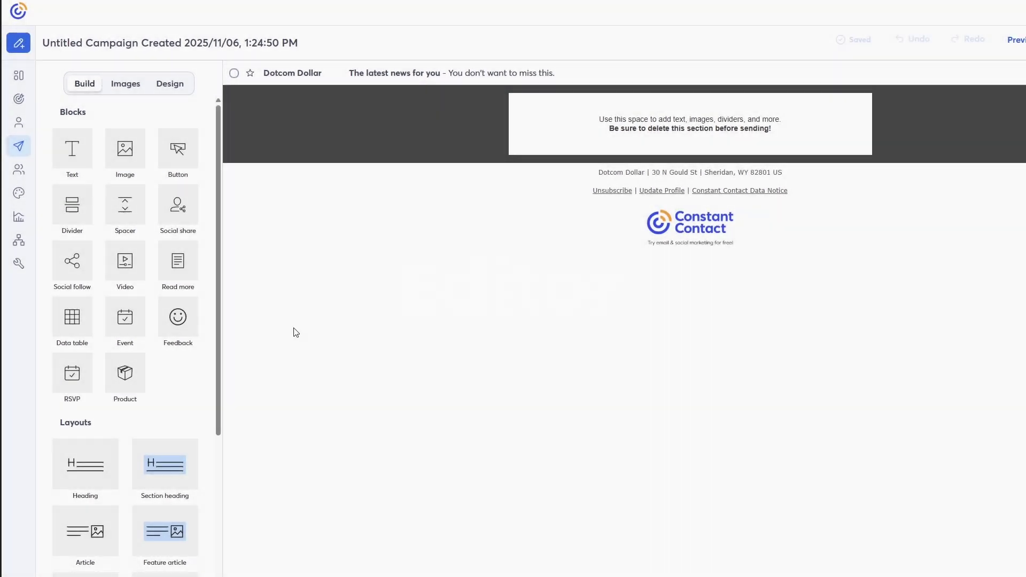
Place Button, Image, Event and RSVP blocks in the body of the blank email campaign
drag(172, 160, 641, 155)
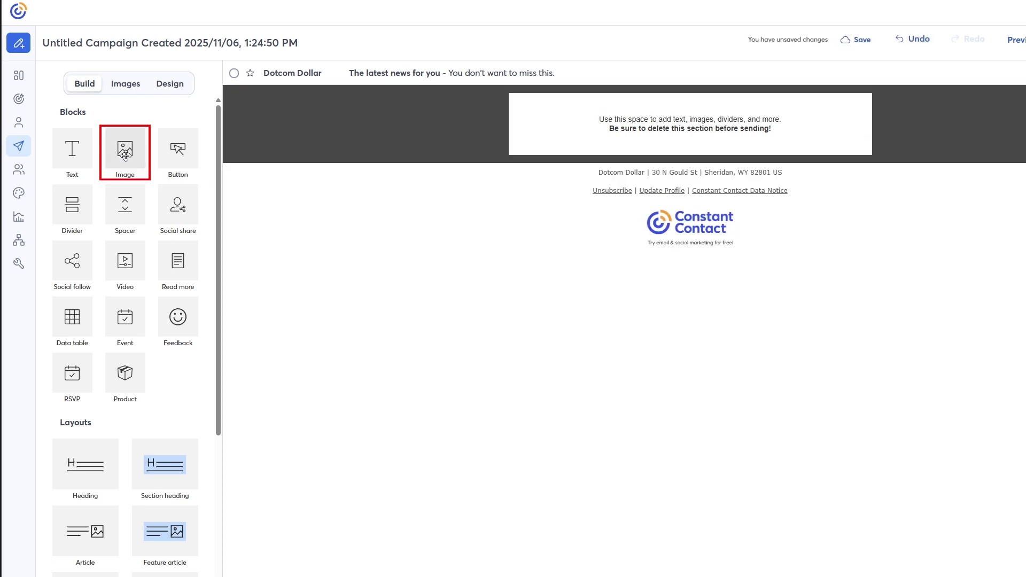
drag(125, 156, 755, 140)
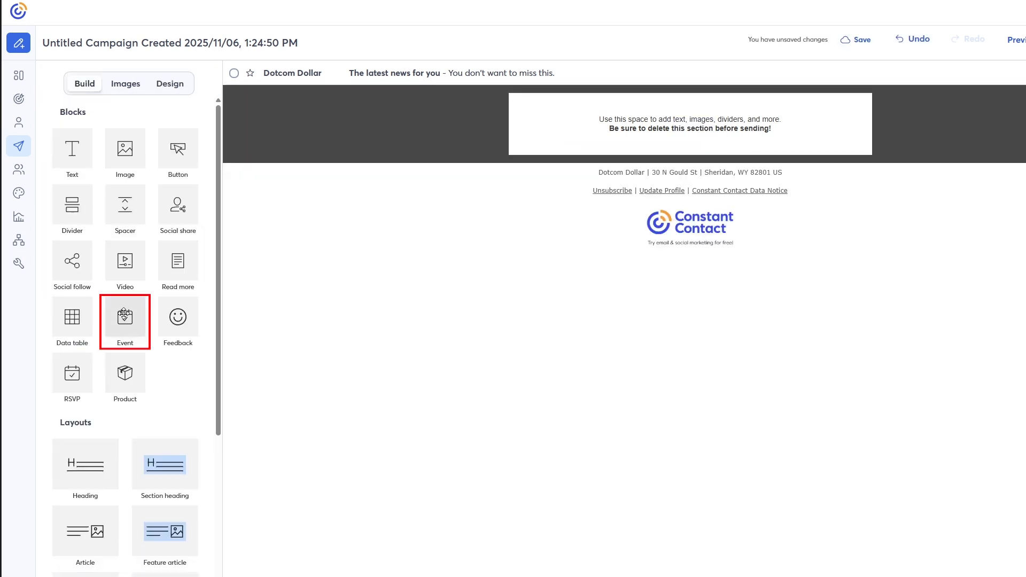
drag(126, 320, 705, 334)
drag(73, 377, 576, 214)
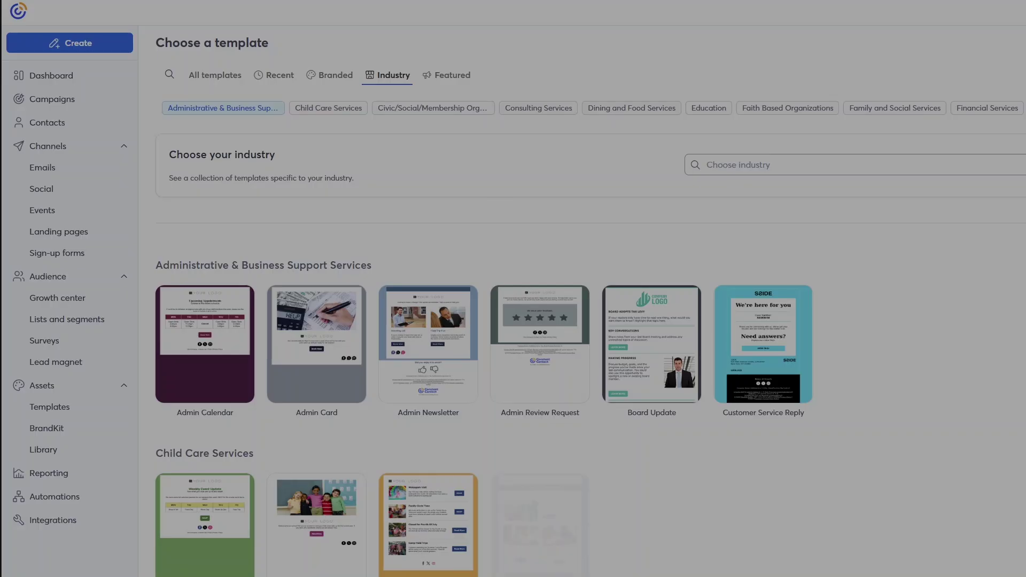
Browse the industry email templates and select the Build with HTML option for a new email
scroll(540, 351, down, 7)
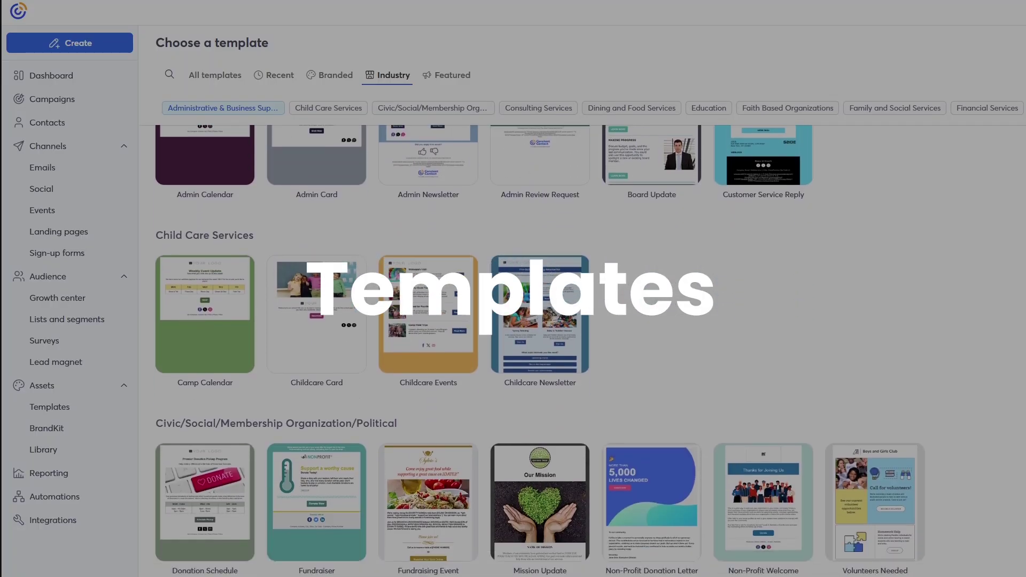
scroll(540, 352, down, 3)
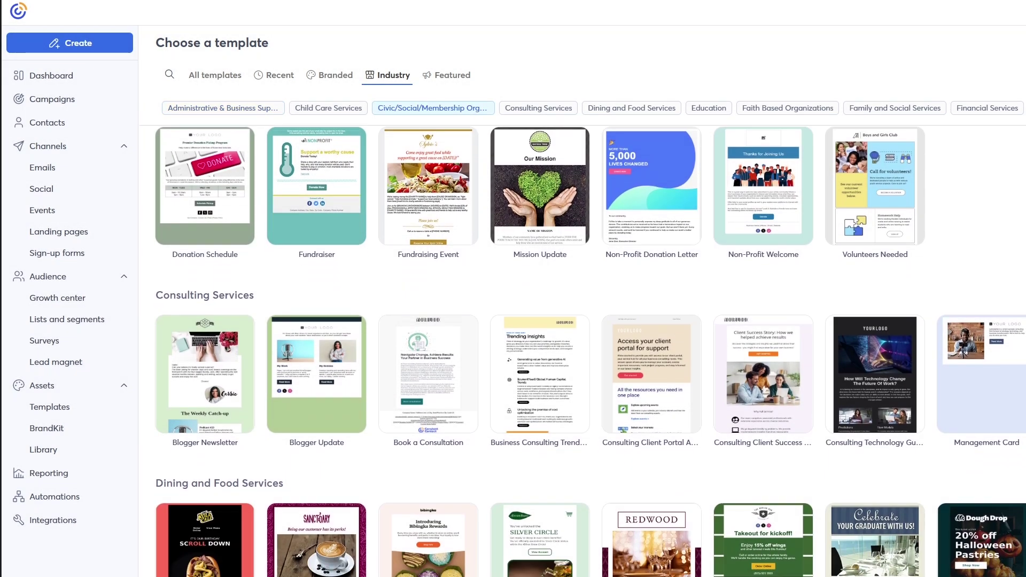
scroll(540, 351, down, 7)
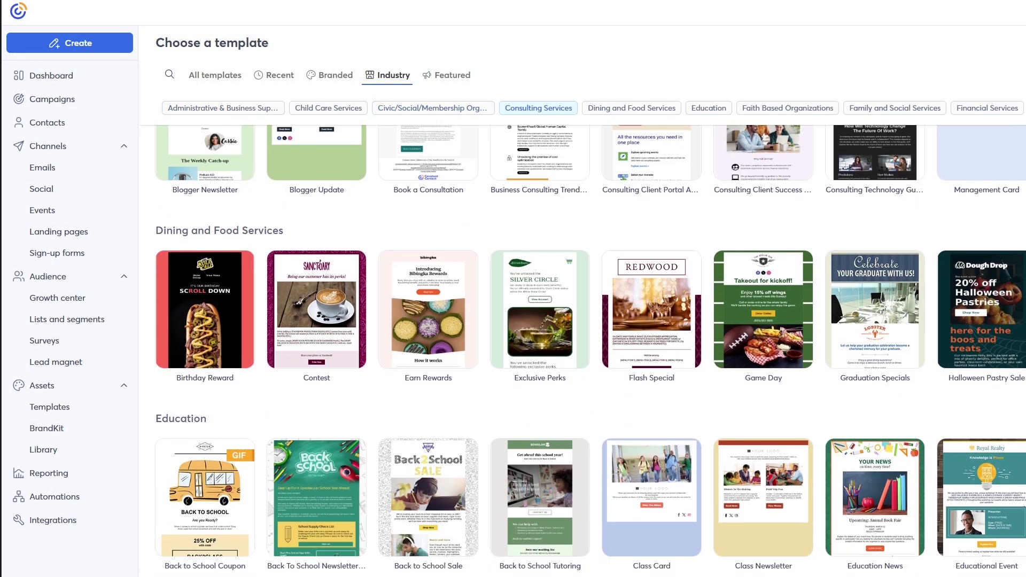
scroll(540, 351, down, 7)
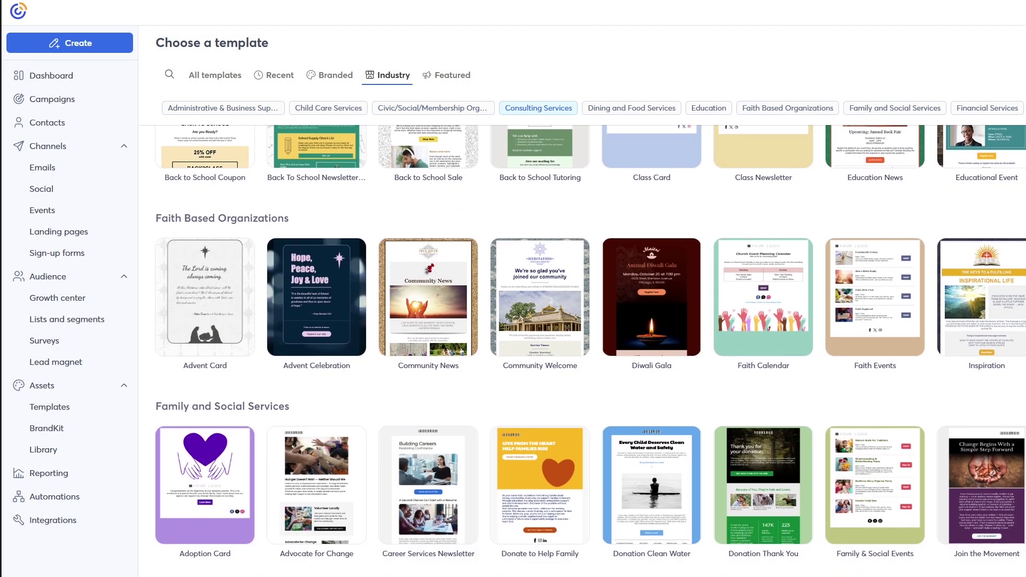
scroll(540, 351, down, 2)
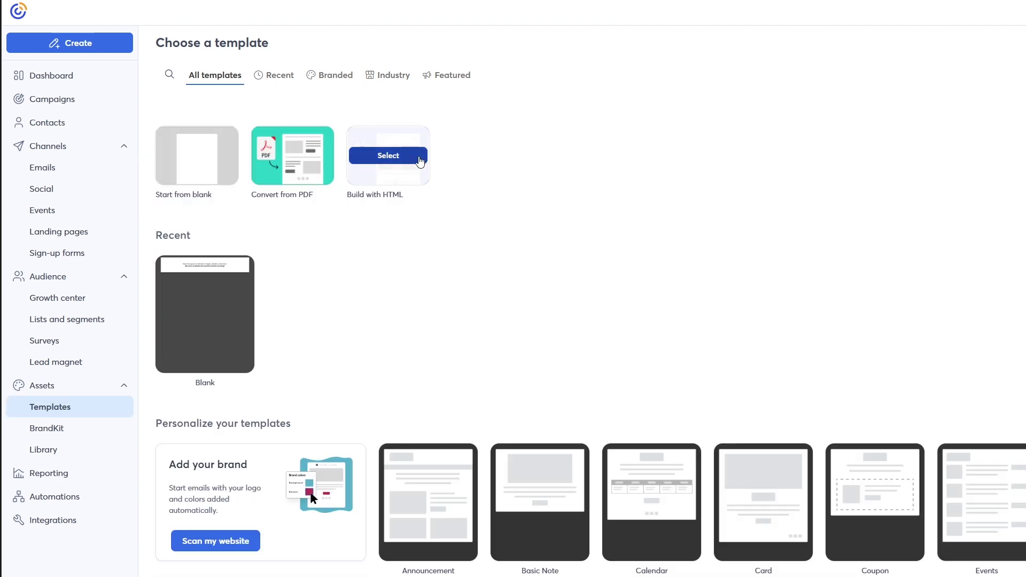
click(388, 155)
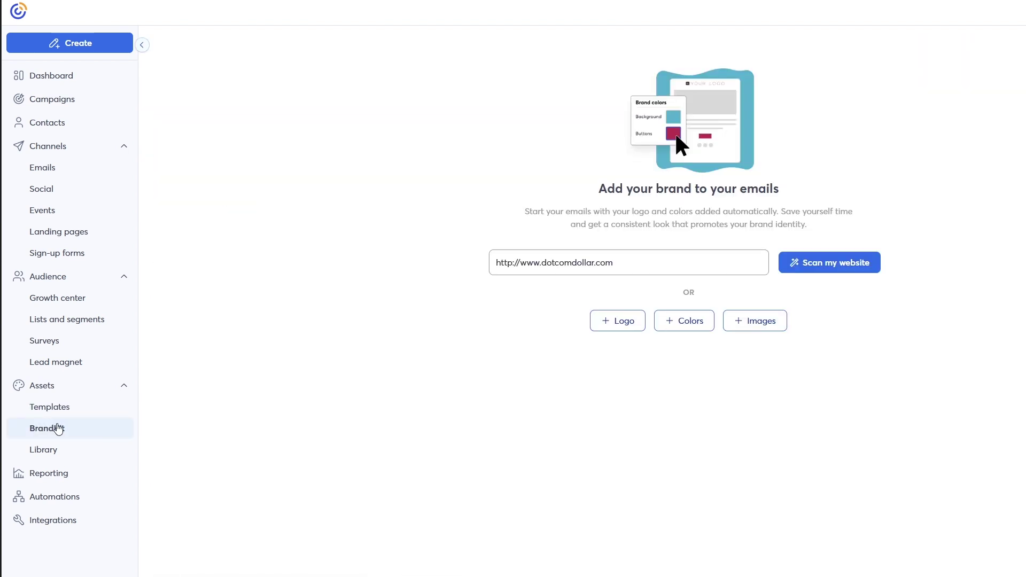
Add a green brand color to the BrandKit
click(701, 326)
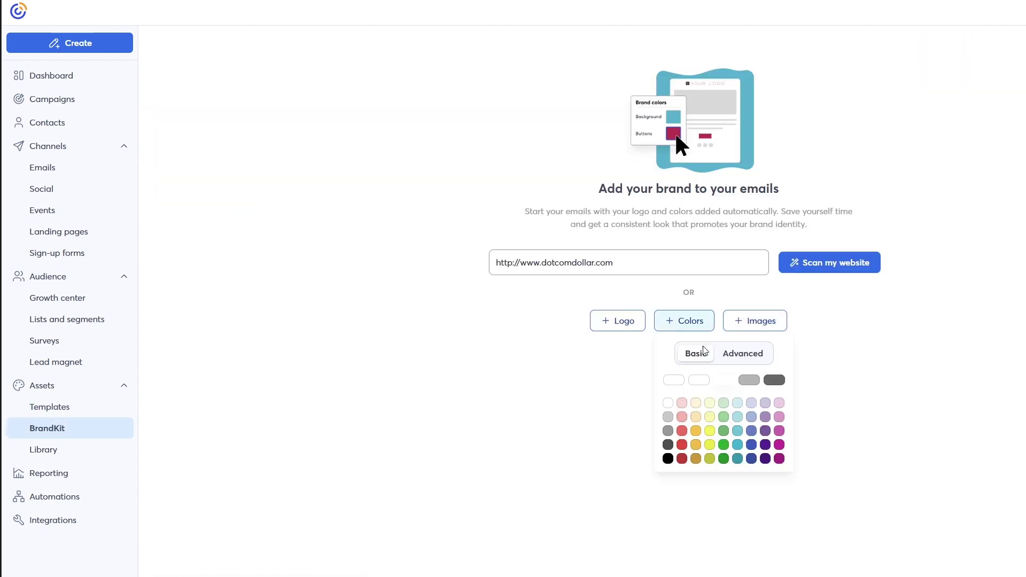
click(724, 445)
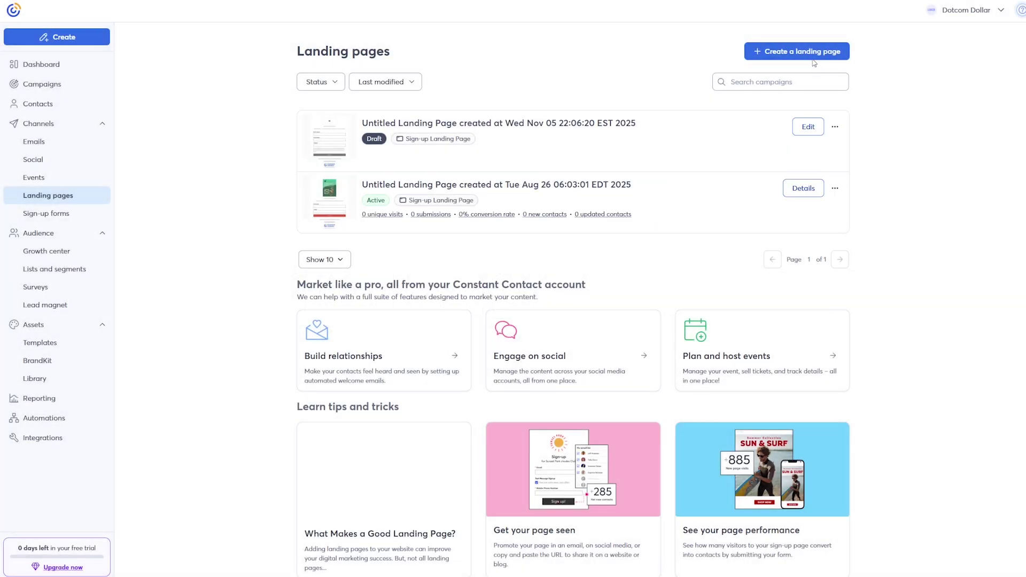
Create a new Sign-up Landing Page and continue into its editor
click(807, 53)
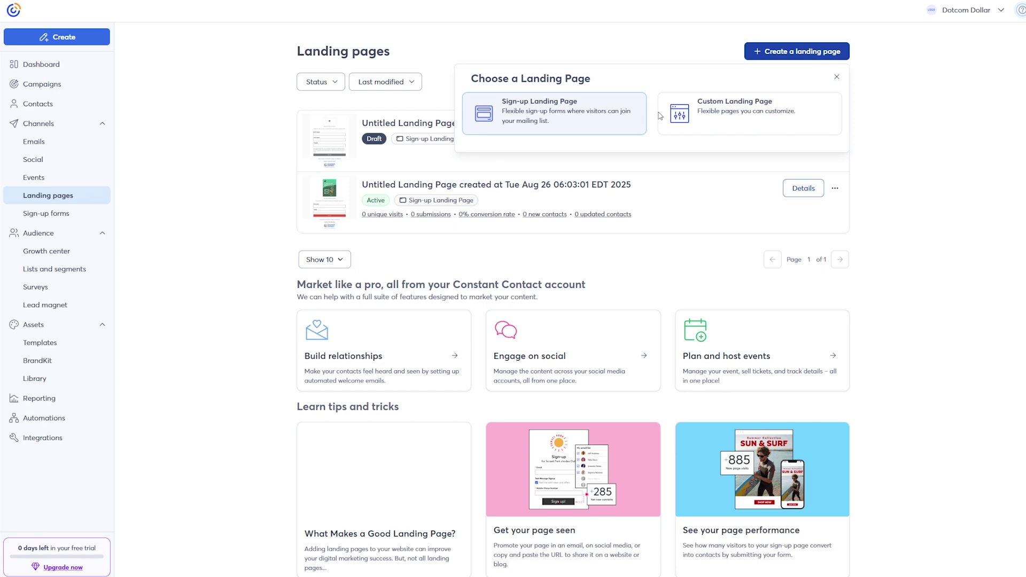
click(556, 117)
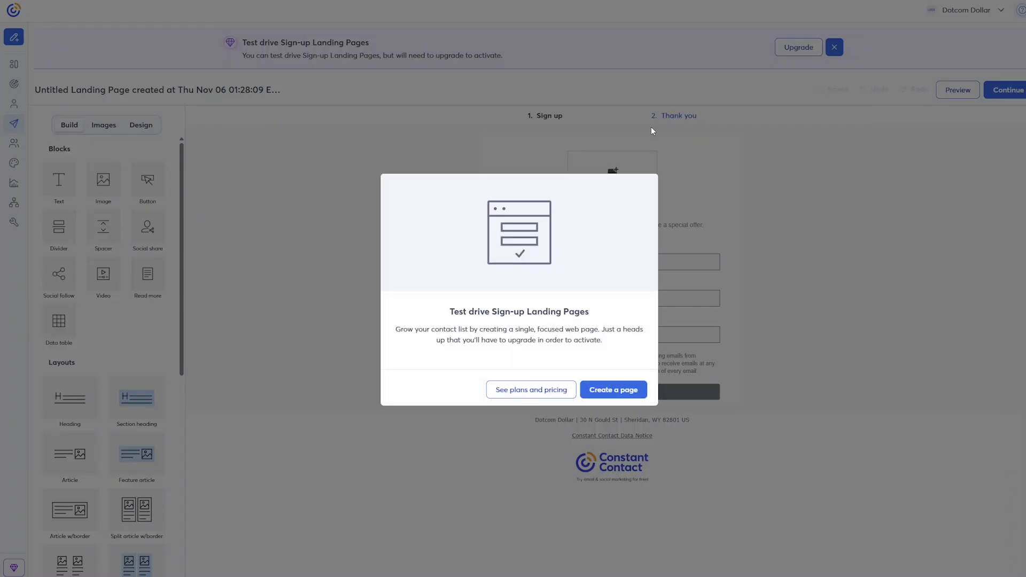
click(591, 390)
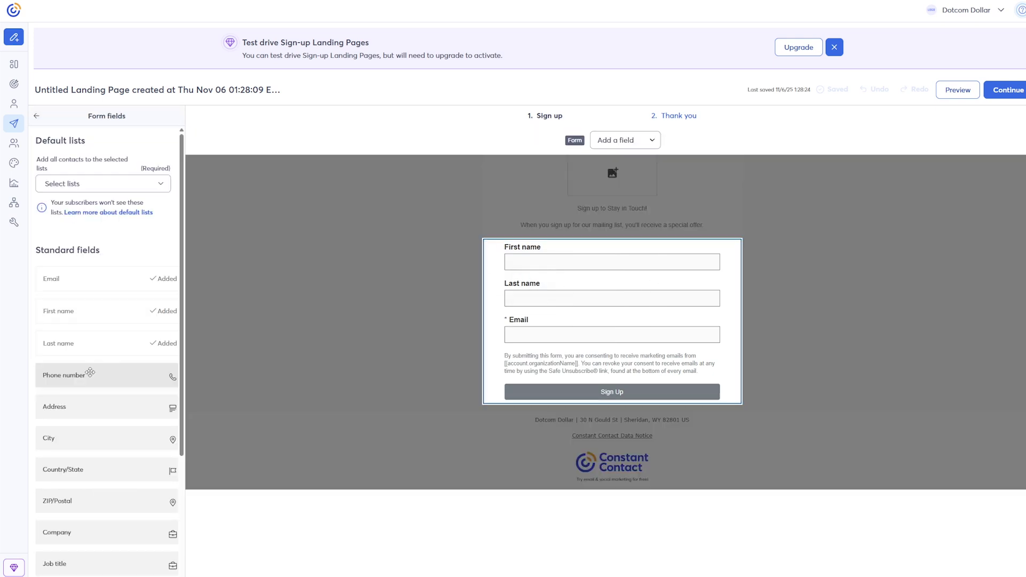
Add a Phone number field below the Email field in the landing page's sign-up form
drag(90, 373, 551, 344)
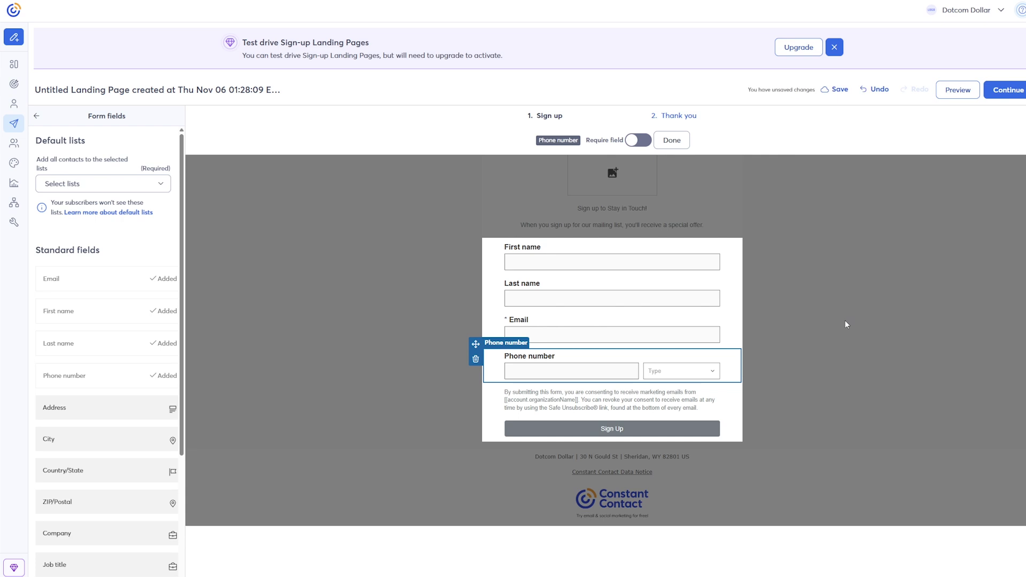
scroll(104, 287, down, 3)
scroll(121, 281, up, 3)
scroll(124, 278, down, 3)
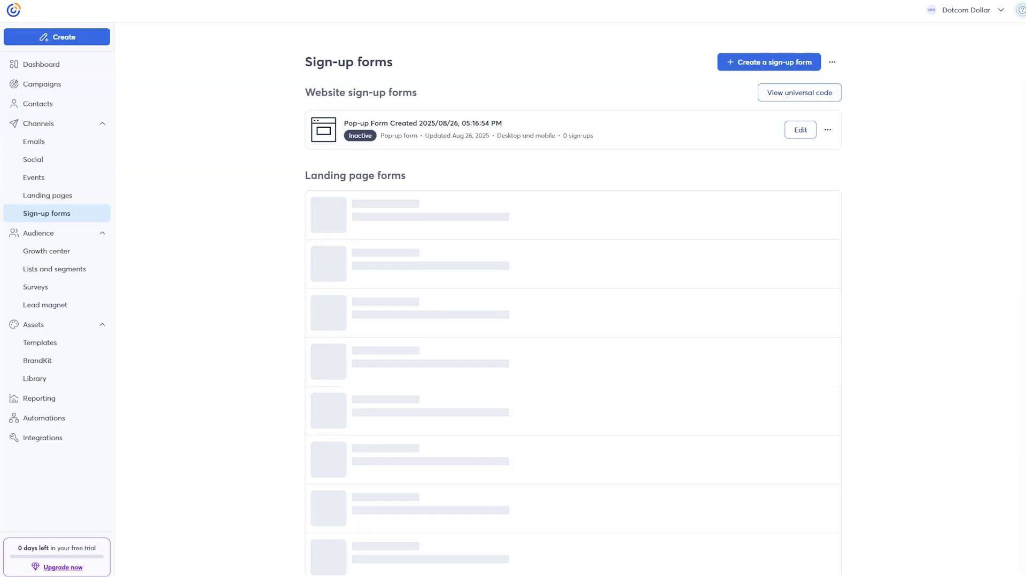
Create a new Inline sign-up form
click(745, 62)
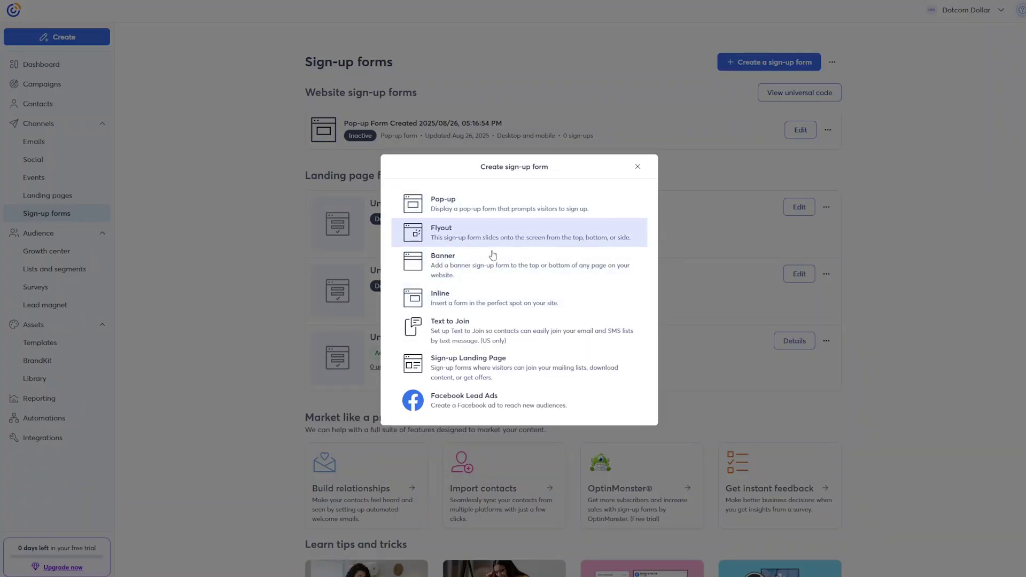
click(570, 299)
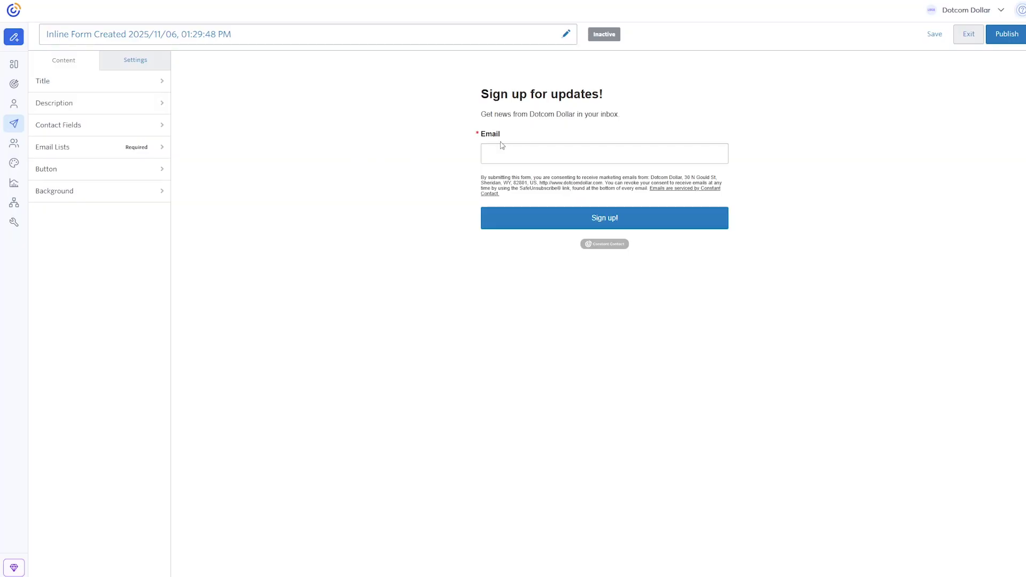
Examine the inline form's available contact fields and the type options for a custom field
click(75, 126)
click(91, 414)
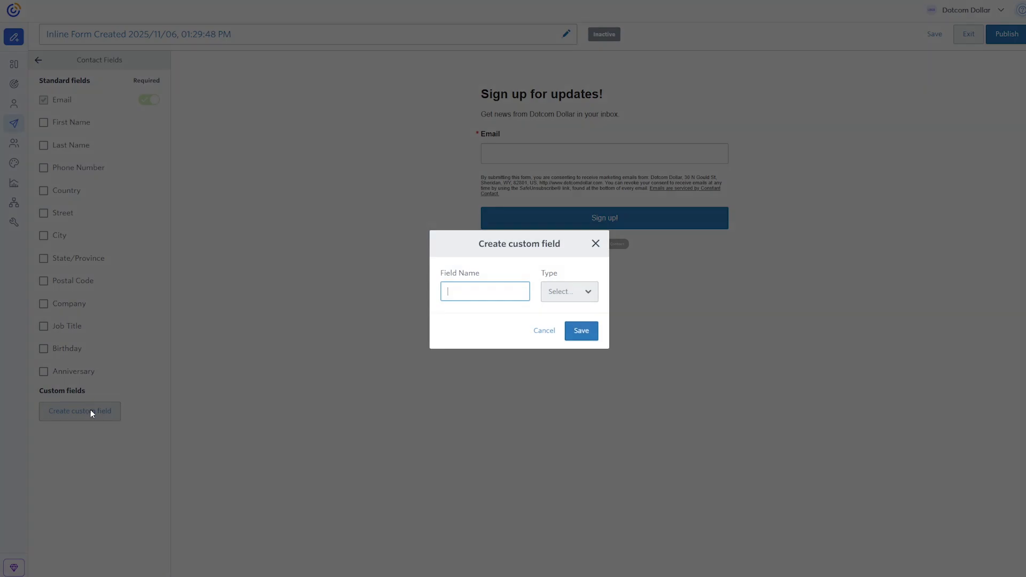
click(576, 299)
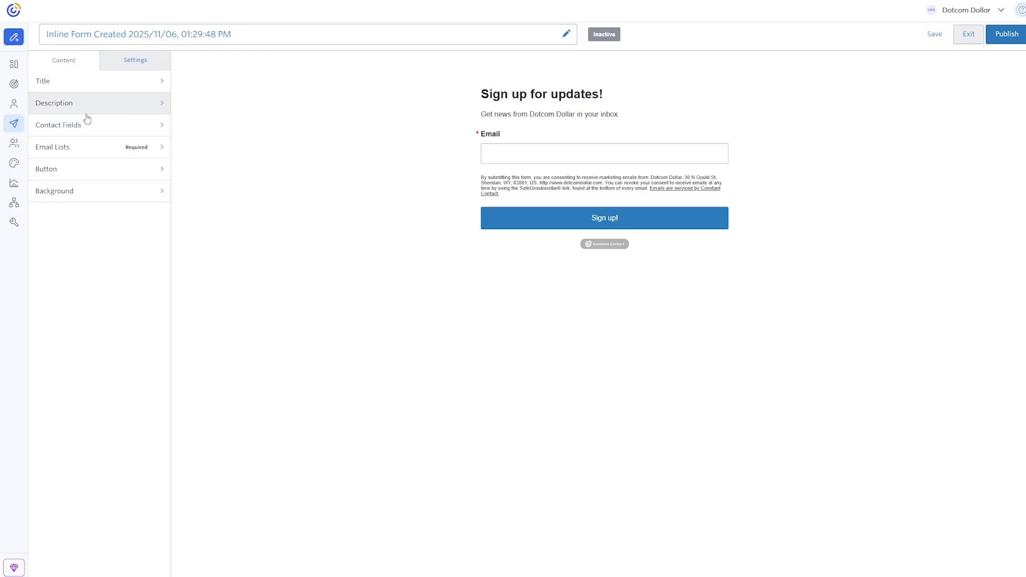
click(81, 123)
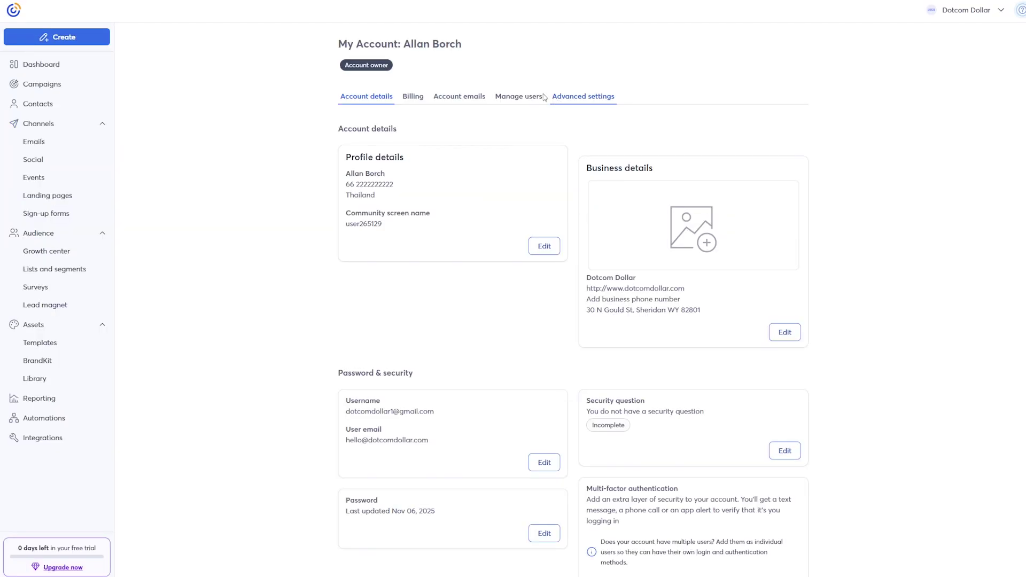
Activate the Confirm Opt-In (Double Opt-In) email in the account's contact email settings
click(565, 101)
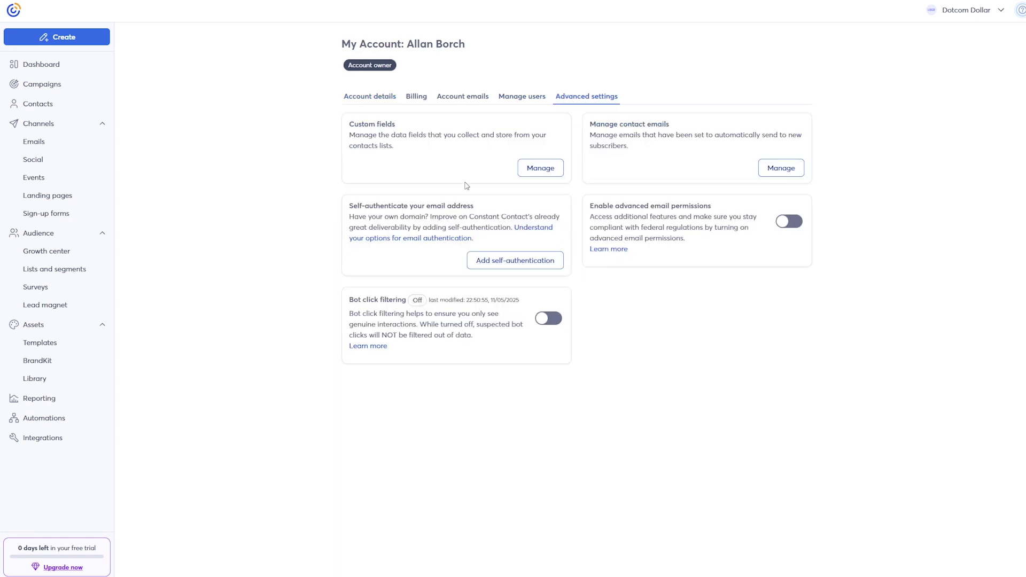
click(788, 171)
click(864, 388)
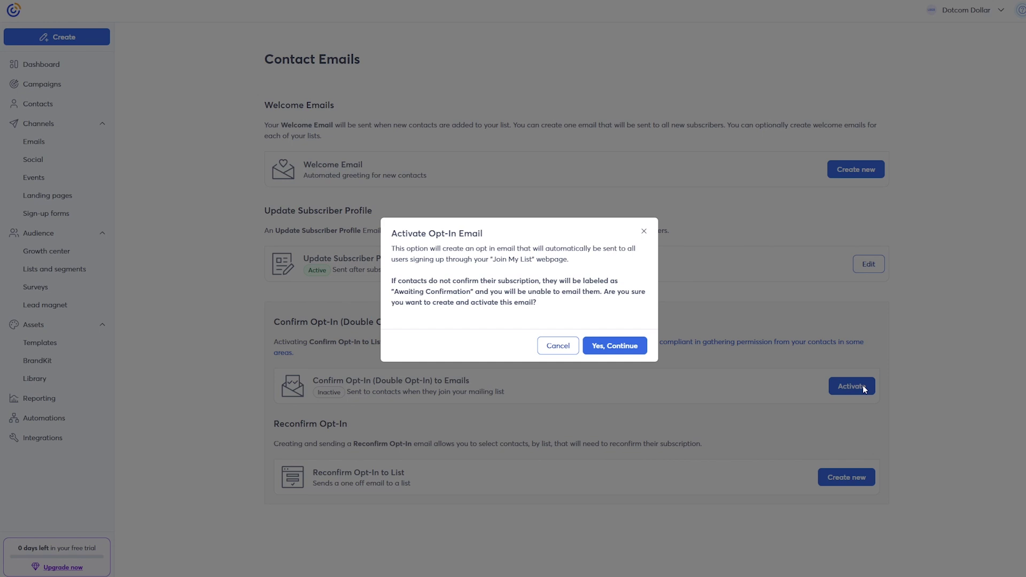
click(612, 346)
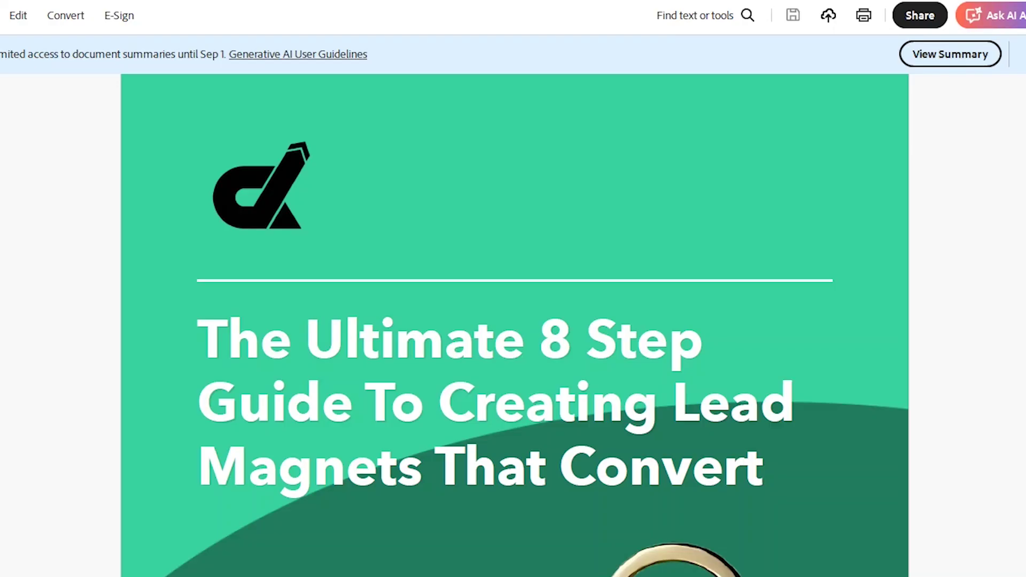
Read through the PDF guide on creating lead magnets that convert
scroll(515, 320, down, 10)
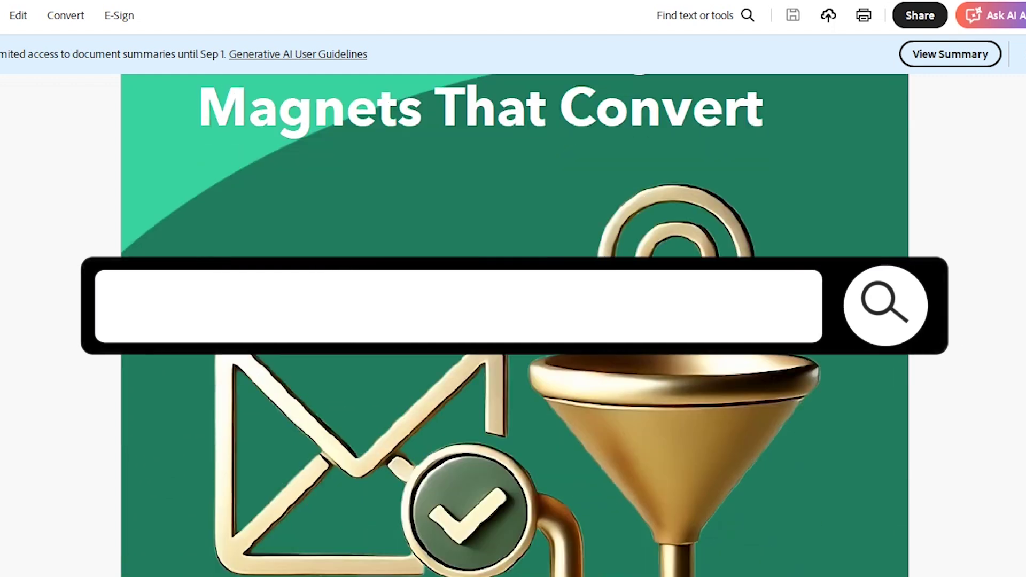
scroll(514, 320, down, 20)
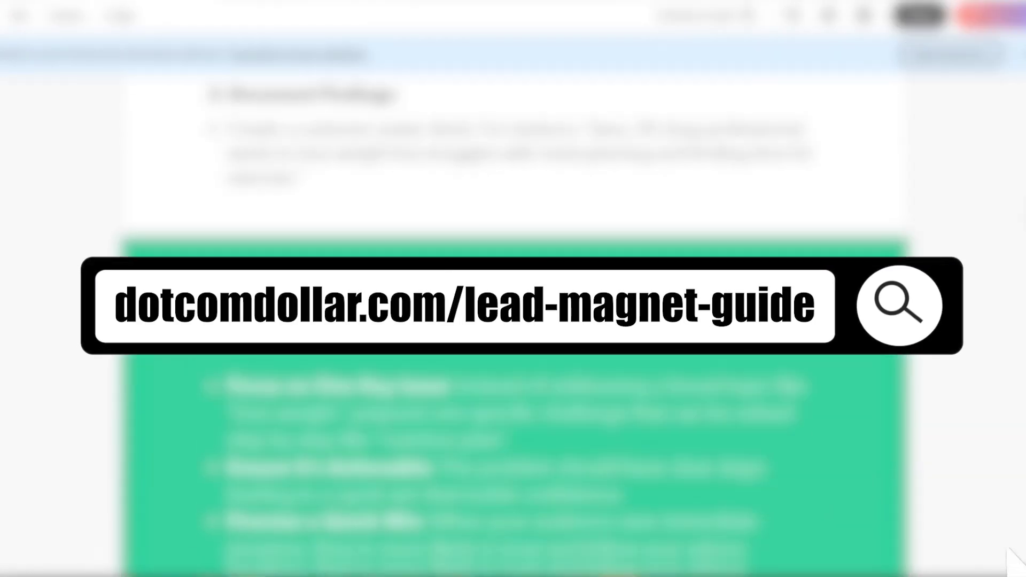
scroll(513, 321, down, 15)
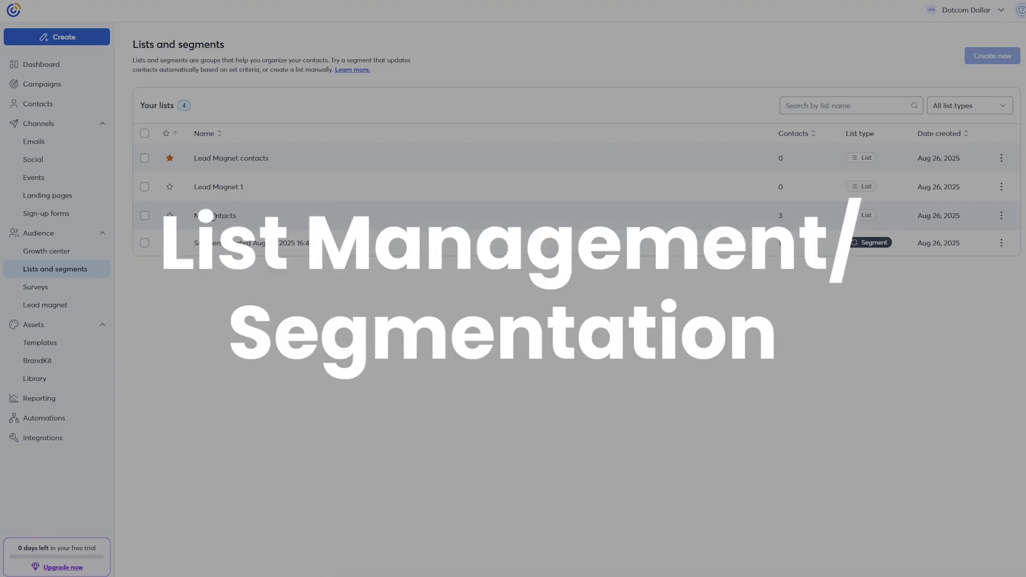
Edit the segment created Aug 26, 2025, and show the Email activities criteria for its second group
click(288, 243)
click(897, 61)
click(582, 239)
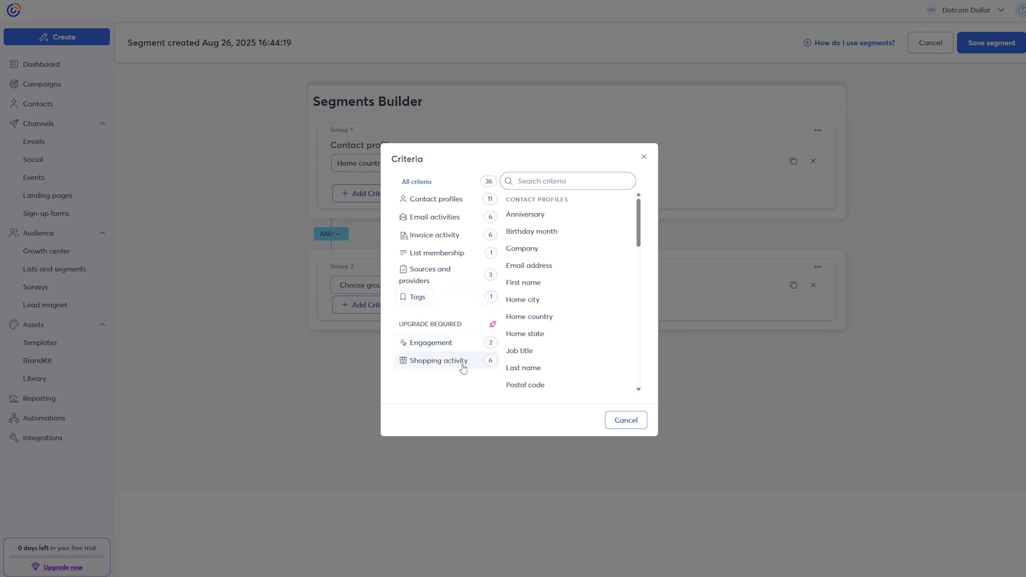
click(446, 216)
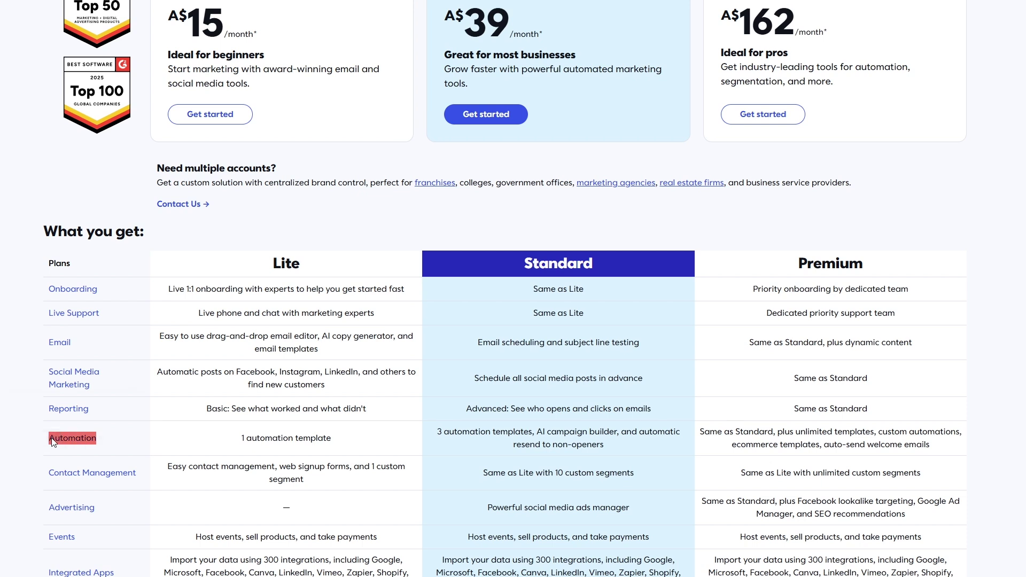
Review the Lite plan's automation allowance in the pricing comparison table
drag(262, 270, 302, 266)
click(245, 437)
drag(232, 438, 328, 430)
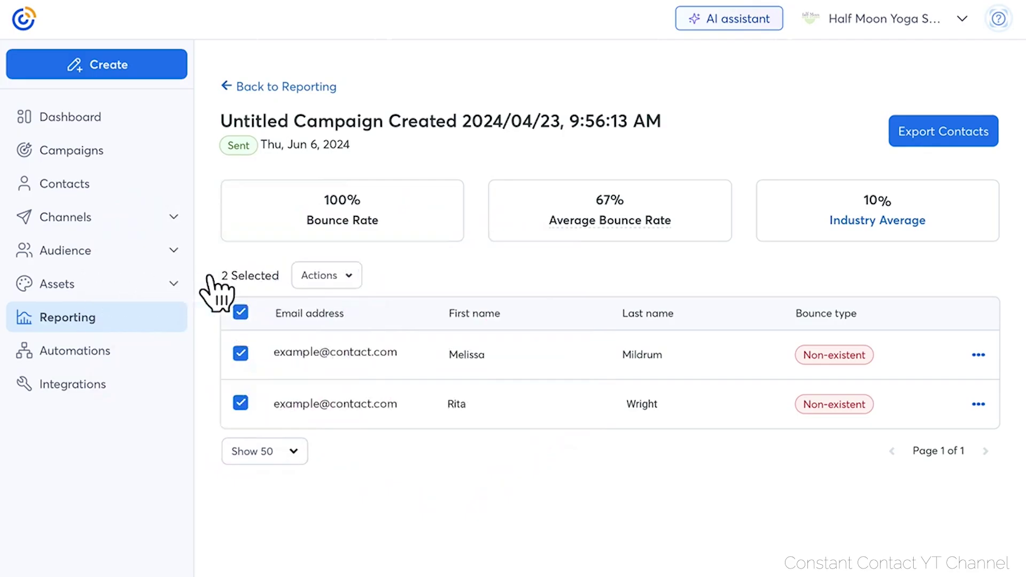
Delete the two selected bounced contacts from the campaign's bounce report
click(328, 272)
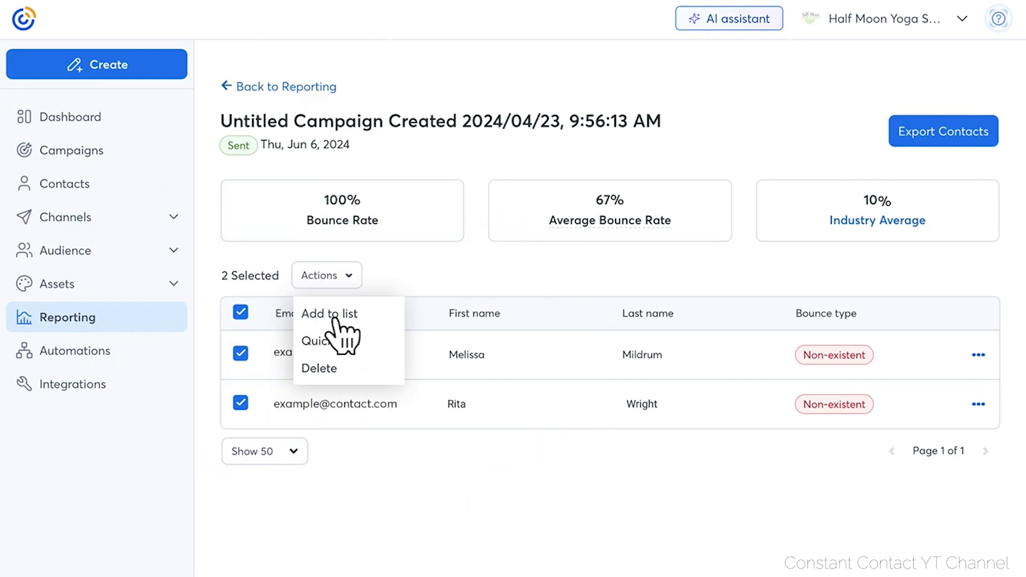
click(321, 368)
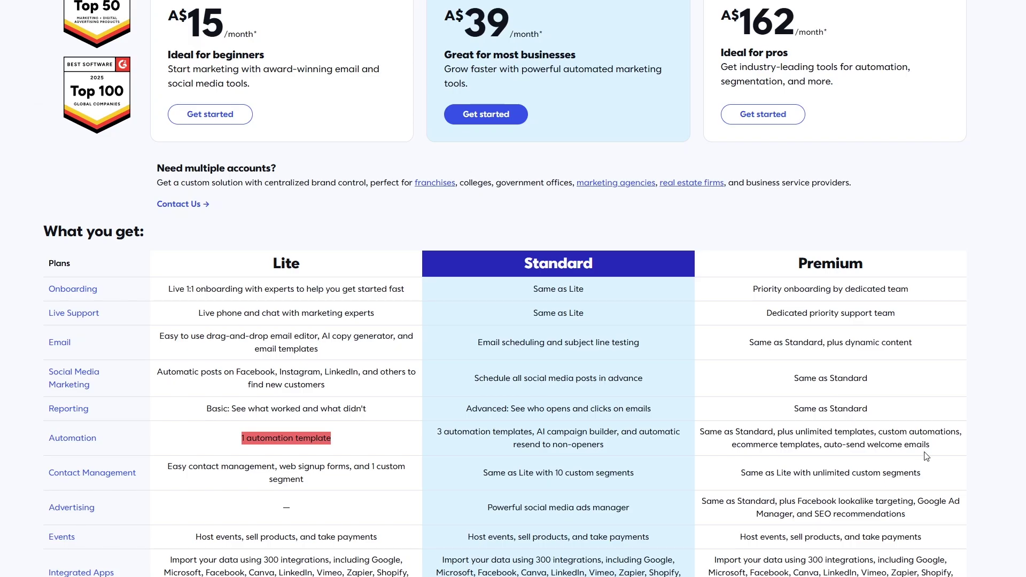
Examine the Premium plan's automation features in the pricing comparison table
drag(932, 446, 702, 434)
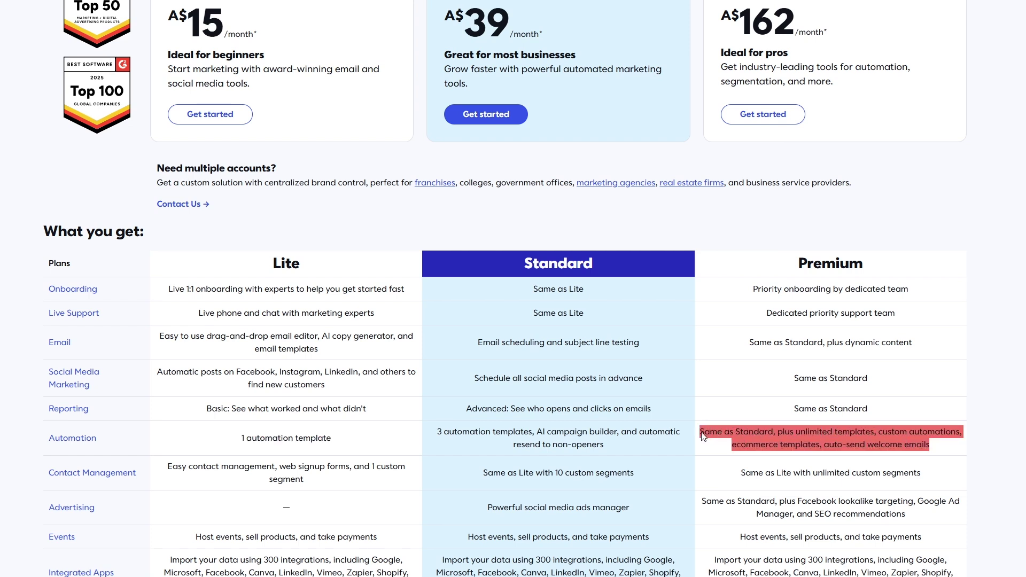
click(998, 396)
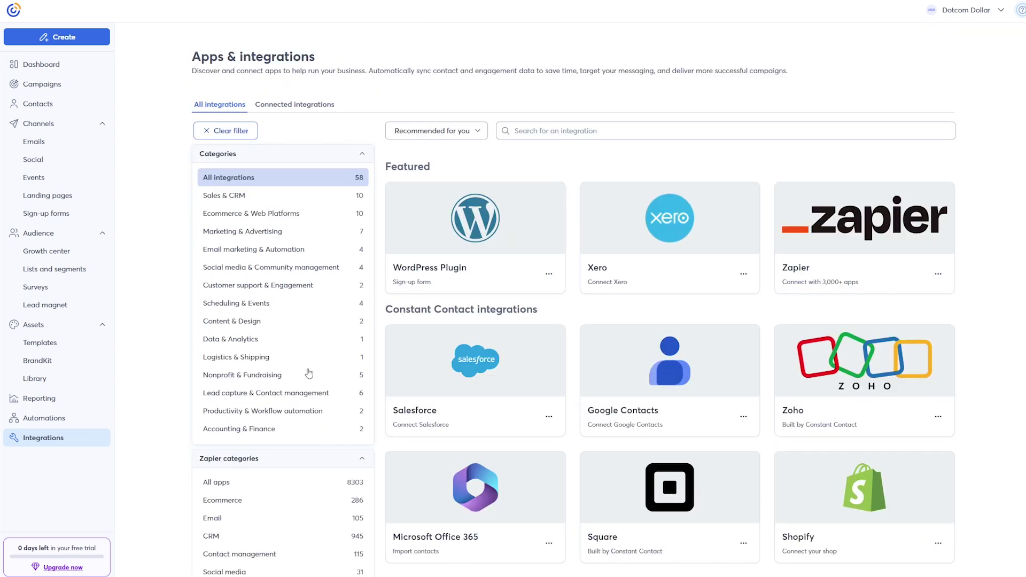
Filter the integrations to all Zapier apps
click(229, 491)
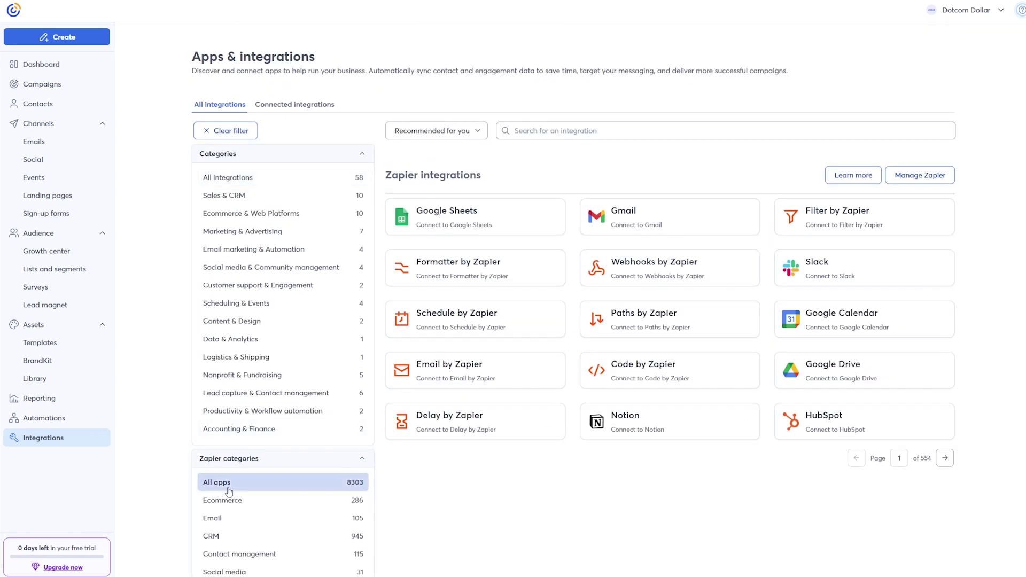